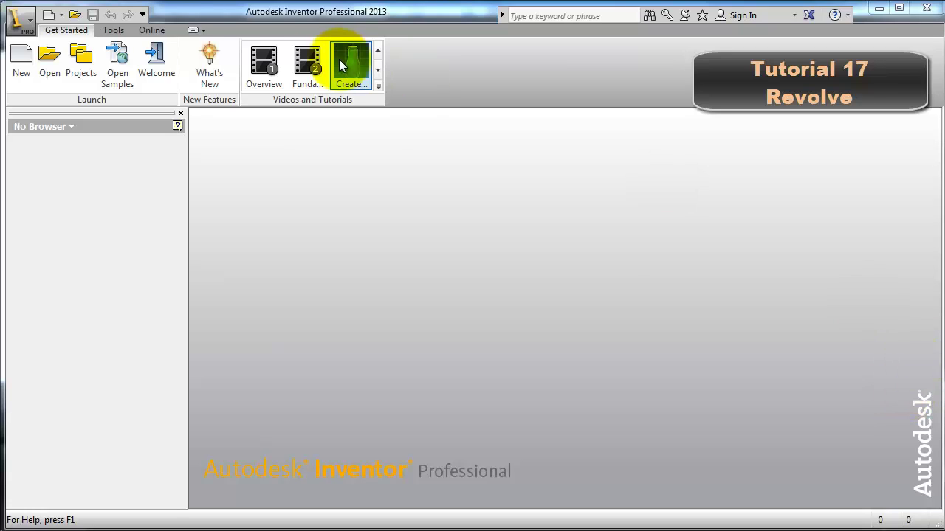
- Create a new part, Part3, from the Standard (mm).ipt metric template
left_click(21, 56)
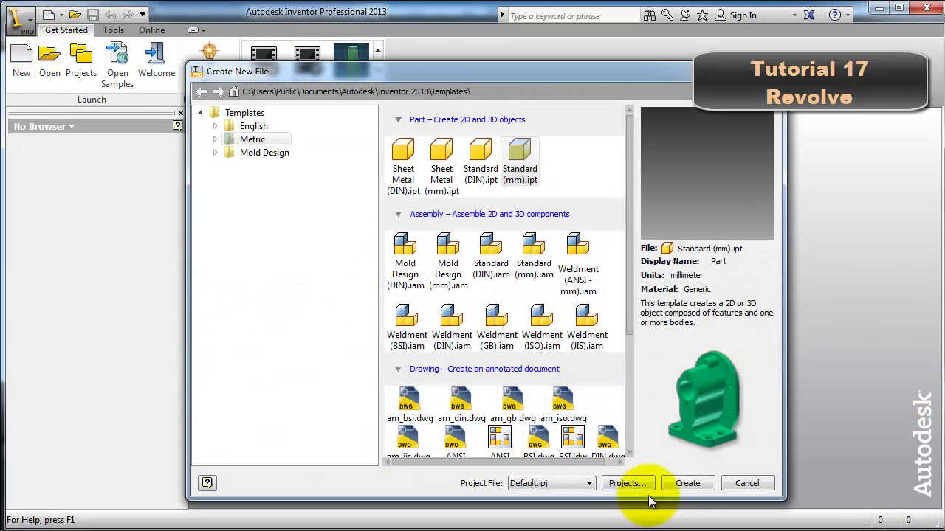
left_click(692, 490)
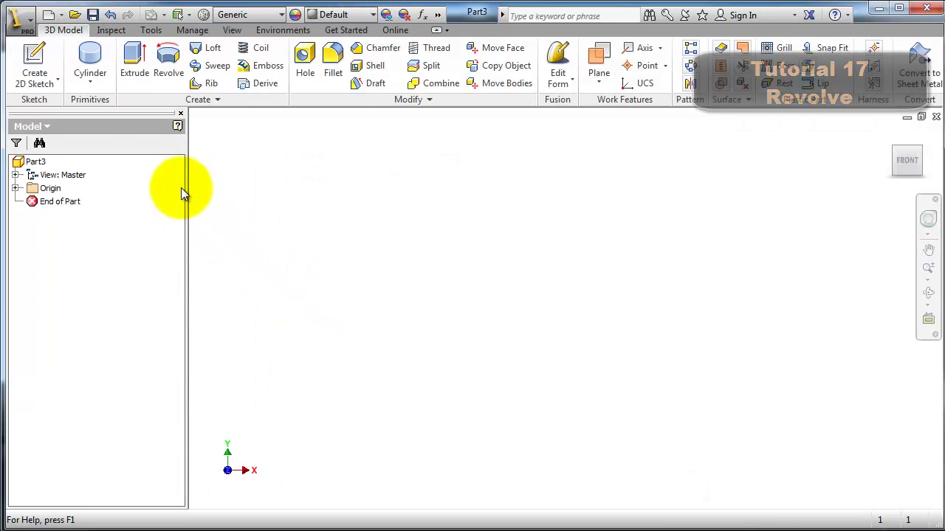
- Show the origin geometry and start a new 2D sketch on the XY plane
left_click(16, 189)
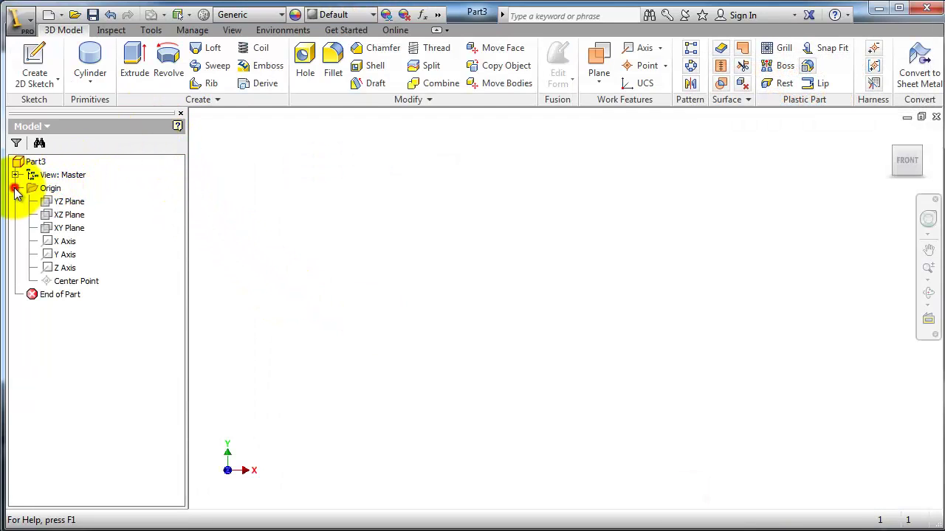
left_click(33, 81)
left_click(46, 108)
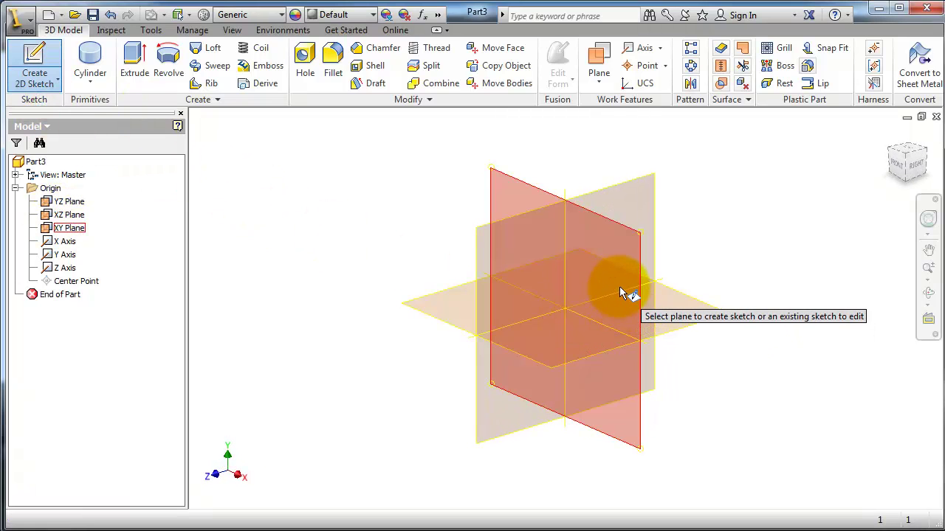
left_click(620, 289)
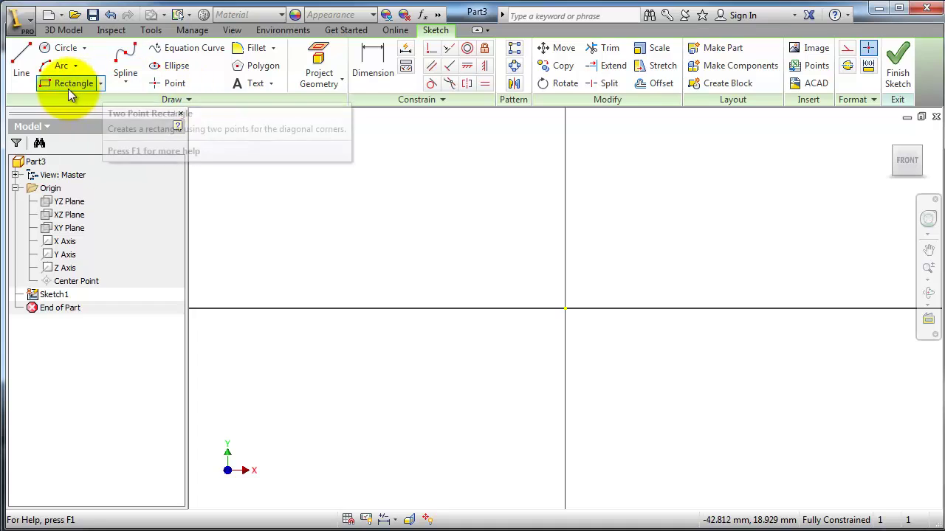
- Draw a two-point rectangle resting on the horizontal axis, left of the origin
left_click(66, 83)
left_click(305, 308)
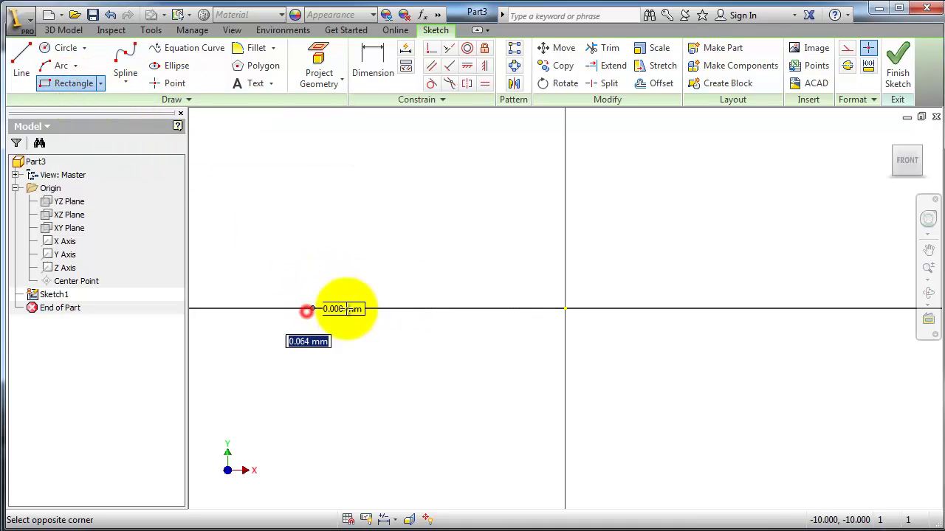
left_click(398, 241)
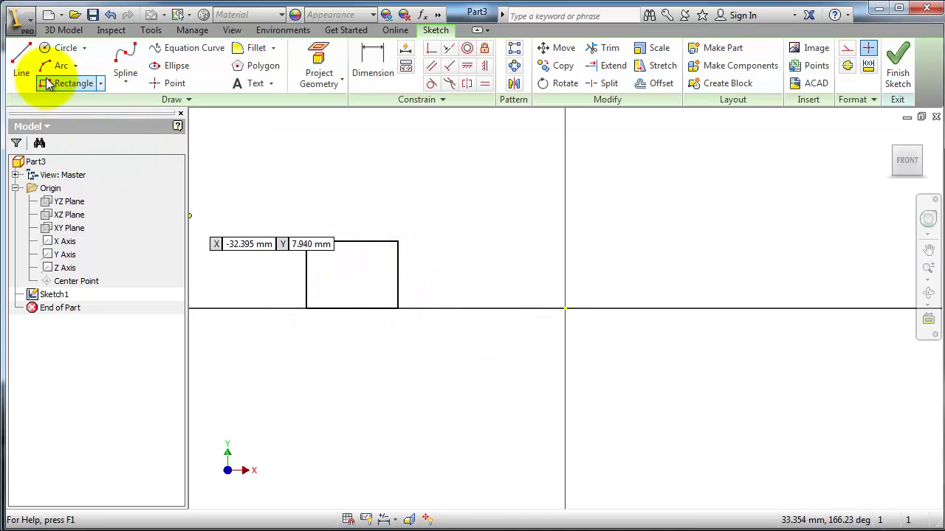
left_click(373, 63)
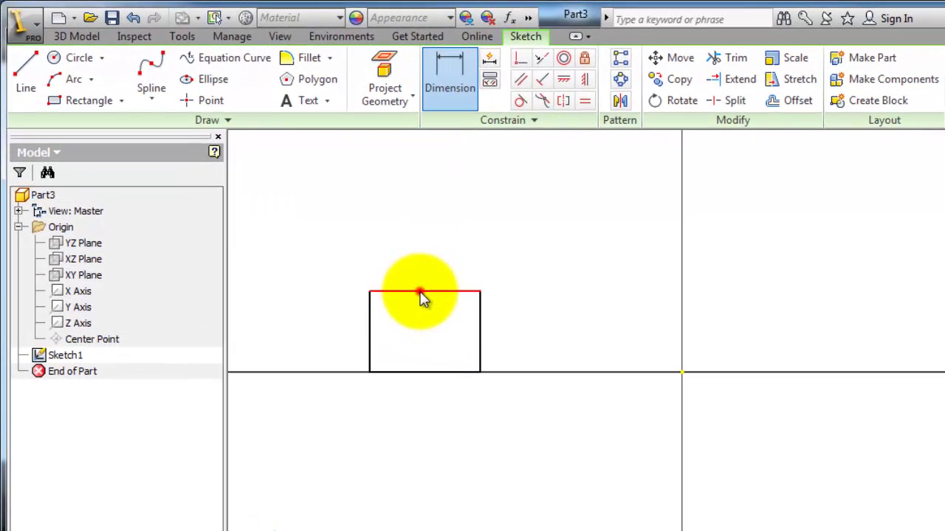
- Dimension the rectangle 10 wide and 15 tall
left_click(347, 242)
left_click(419, 253)
type("10")
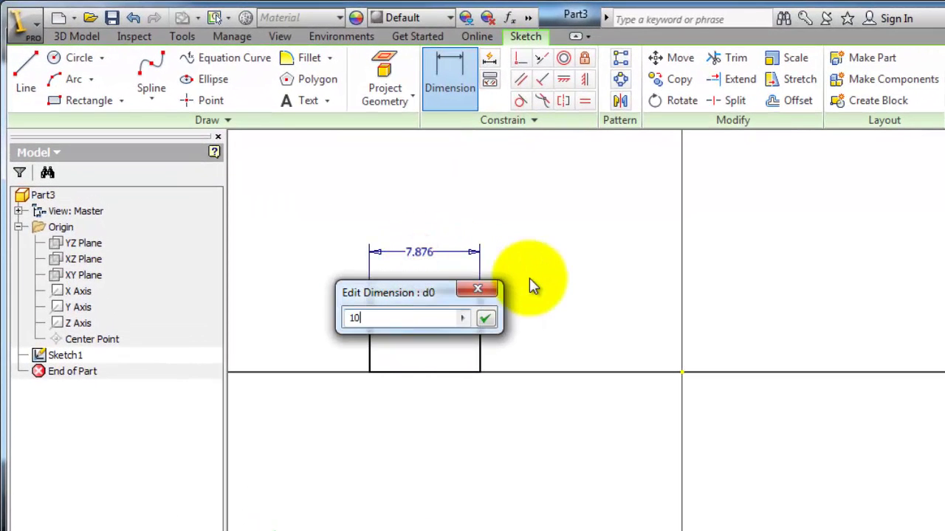
key("Return")
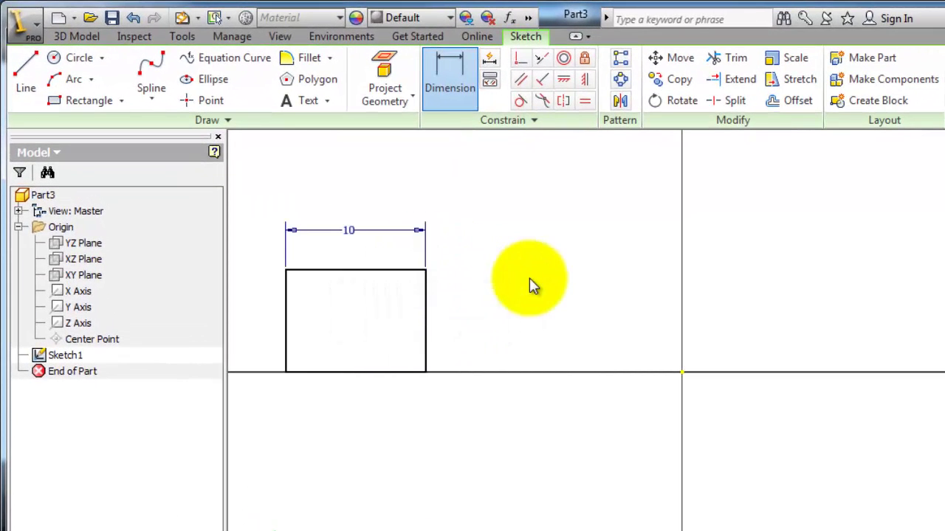
left_click(427, 308)
left_click(506, 324)
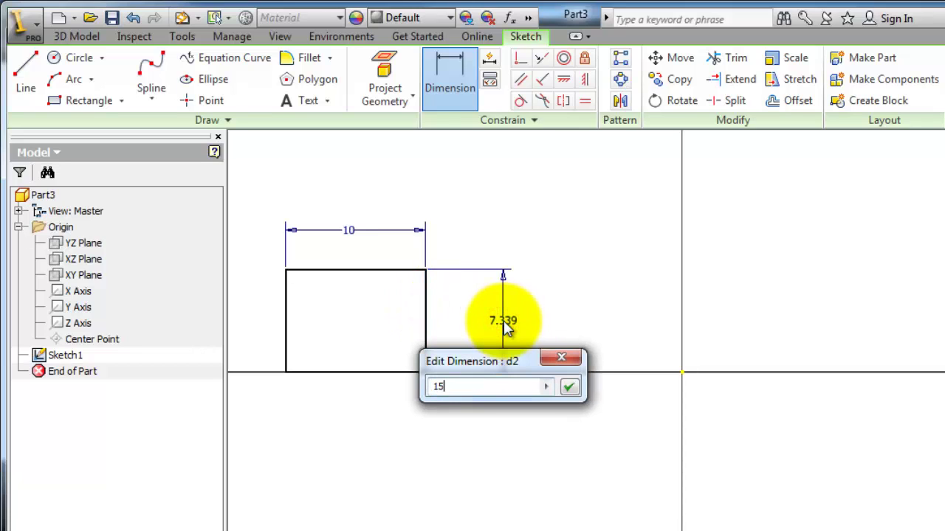
key("Return")
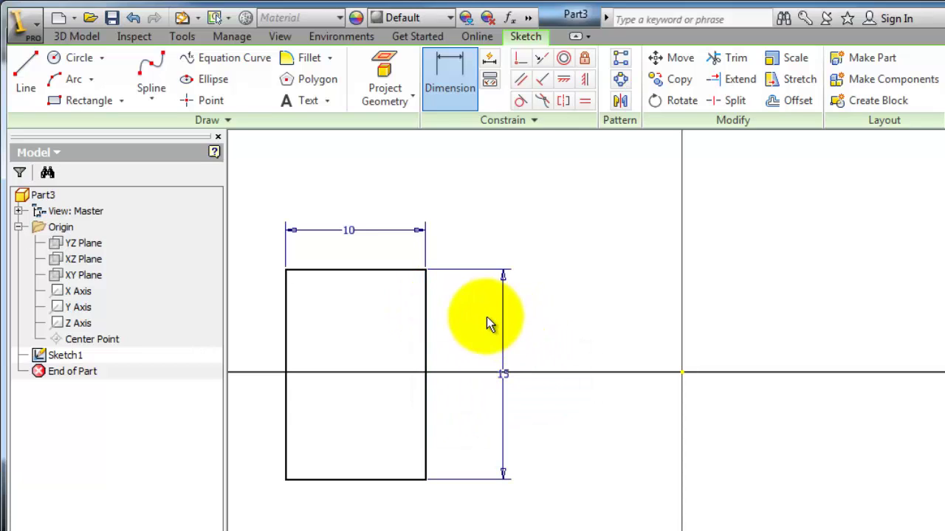
- Dimension the right edge 30 from the origin and the top edge 7.5 above it
left_click(425, 300)
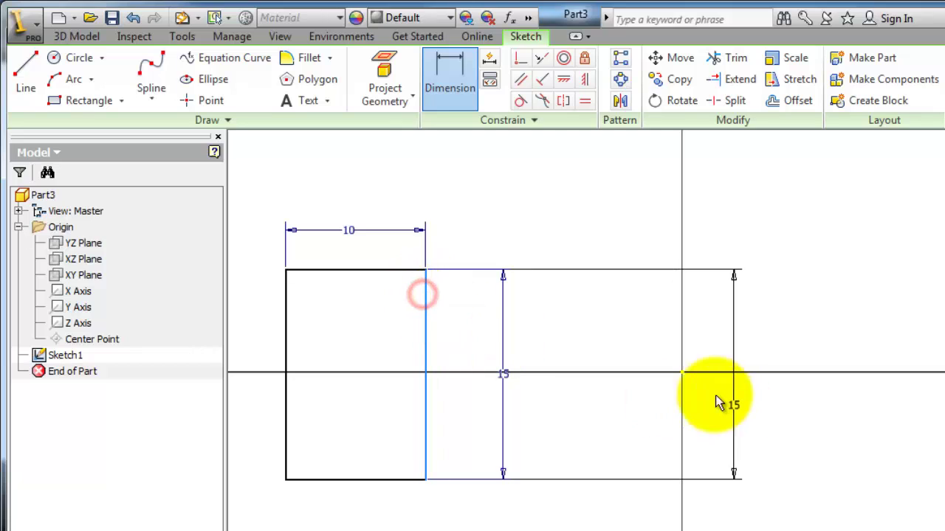
left_click(683, 373)
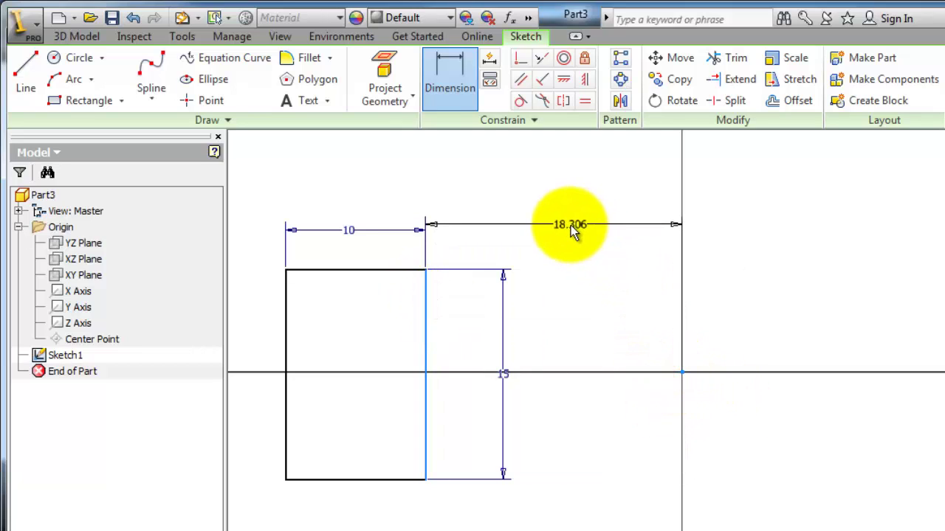
left_click(576, 229)
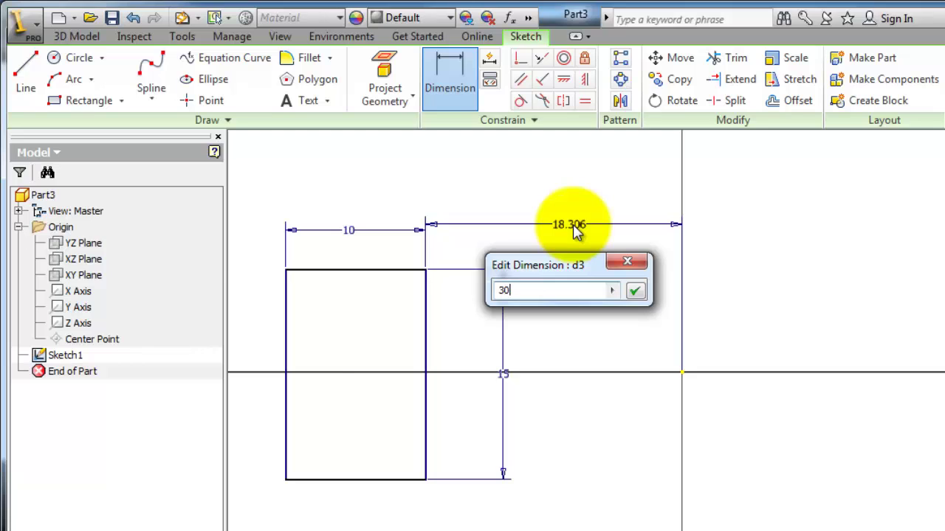
key("Return")
scroll(542, 319, "down", 3)
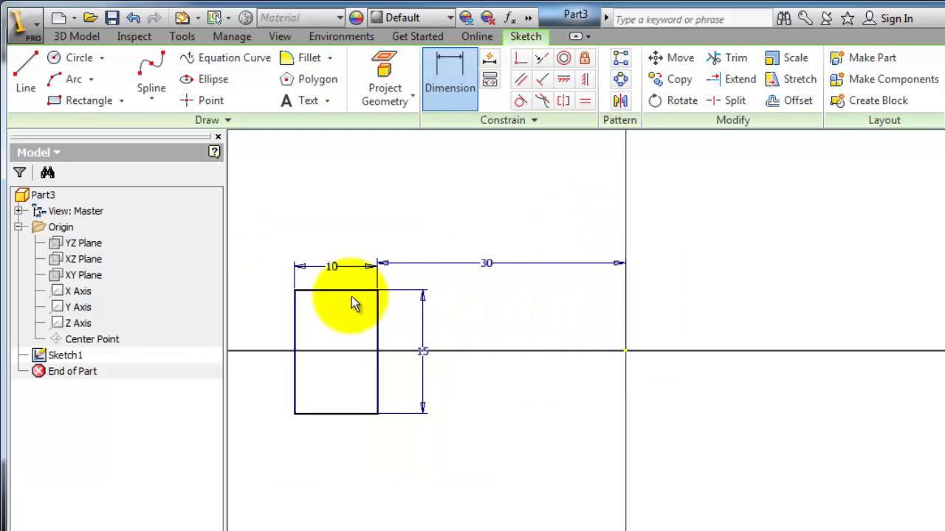
left_click(347, 292)
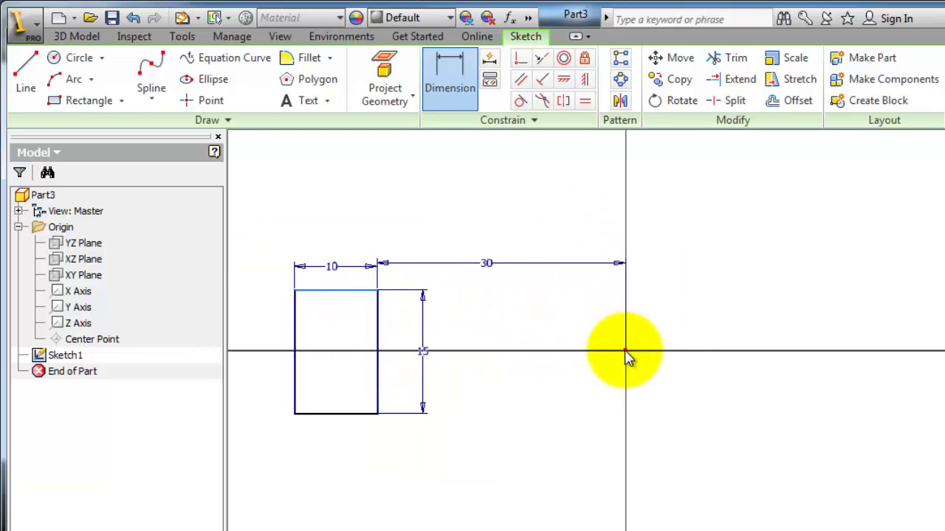
left_click(697, 332)
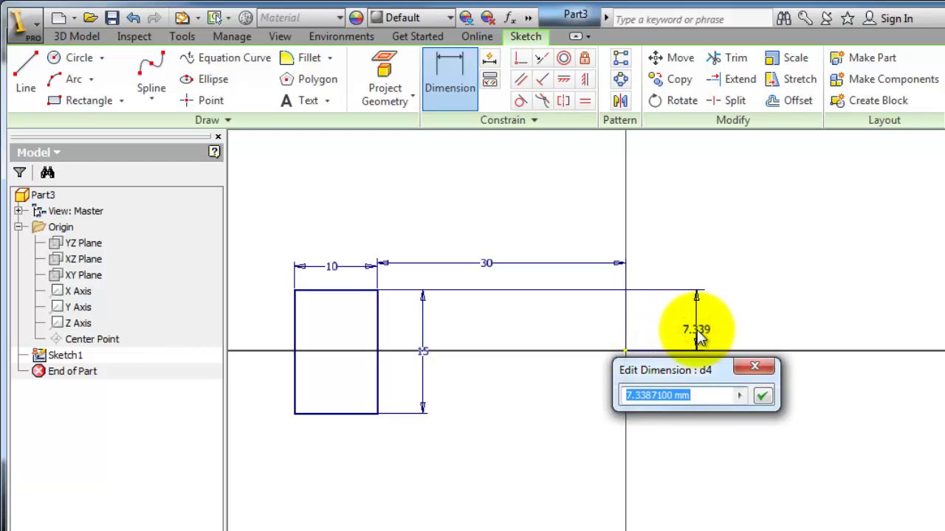
type("7.5")
key("Return")
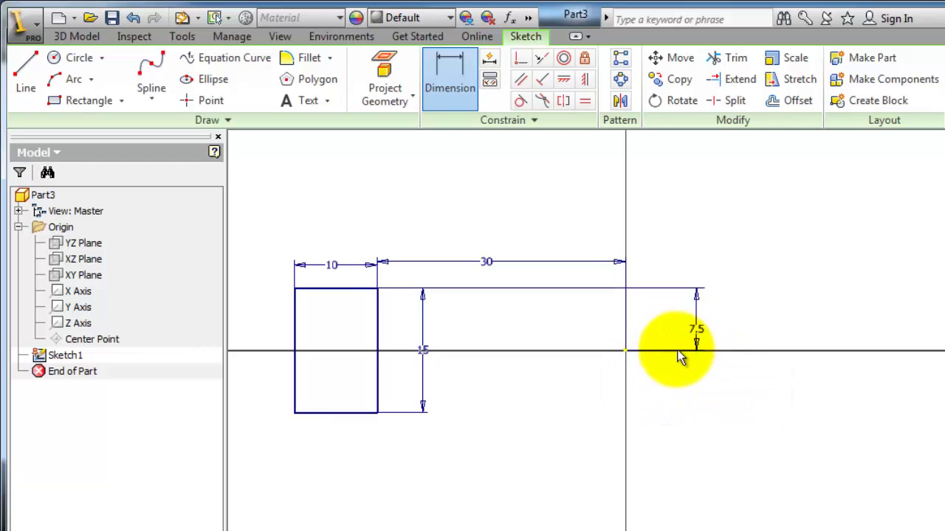
mouse_move(481, 219)
middle_mouse_down()
mouse_move(473, 224)
mouse_move(521, 232)
middle_mouse_up()
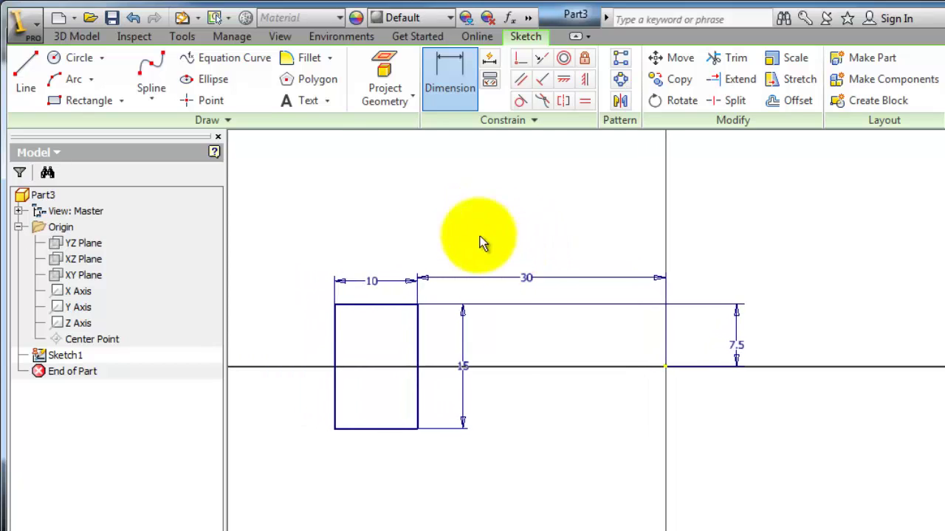
- Draw a vertical line along the vertical axis through the origin, then tilt the view in 3-D
left_click(26, 74)
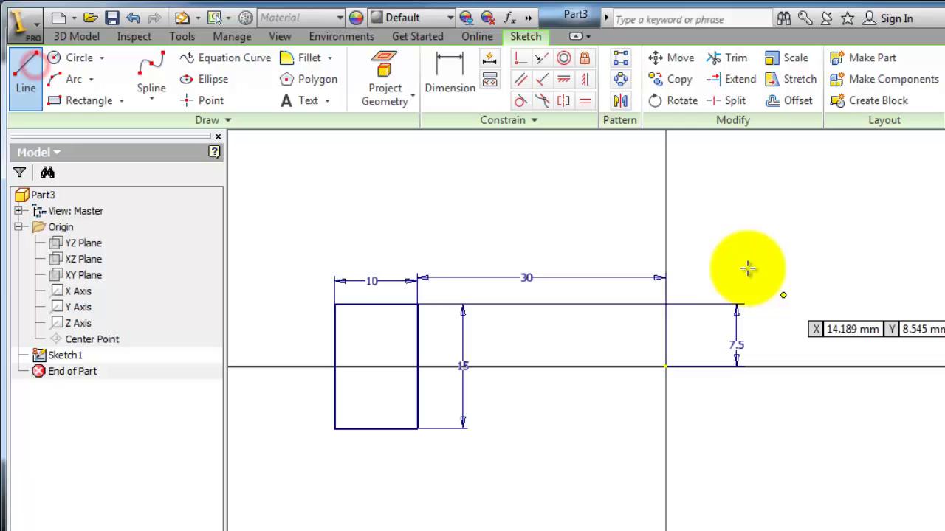
left_click(667, 162)
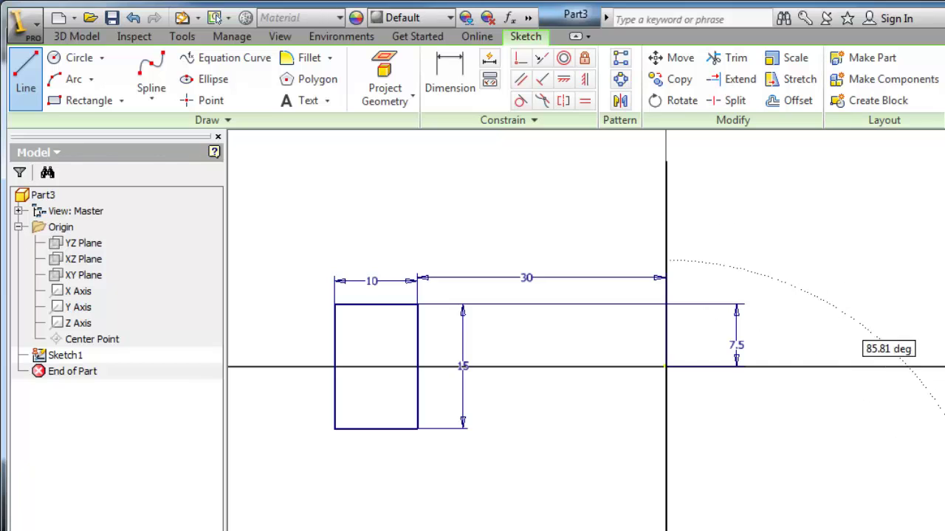
right_click(845, 349)
left_click(790, 331)
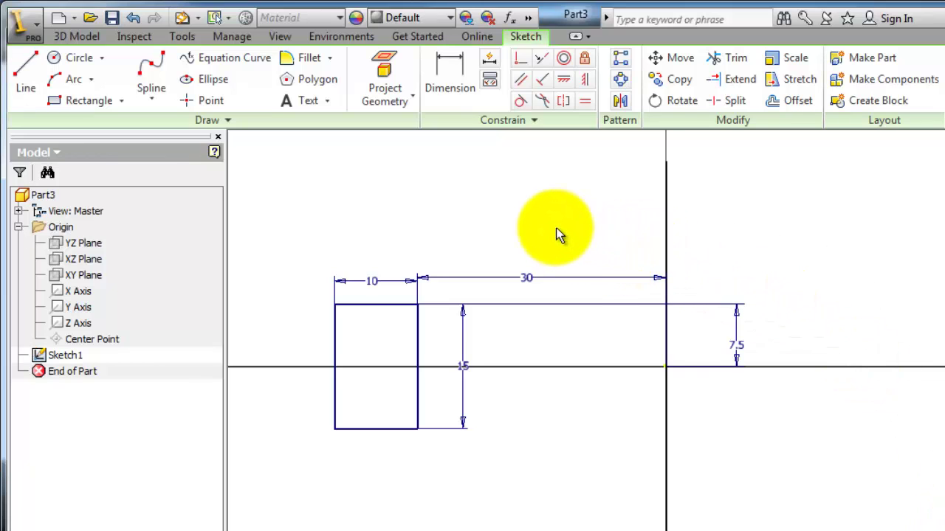
mouse_move(556, 227)
middle_mouse_down("shift")
mouse_move(597, 251)
mouse_move(582, 255)
mouse_move(603, 224)
mouse_move(607, 254)
middle_mouse_up("shift")
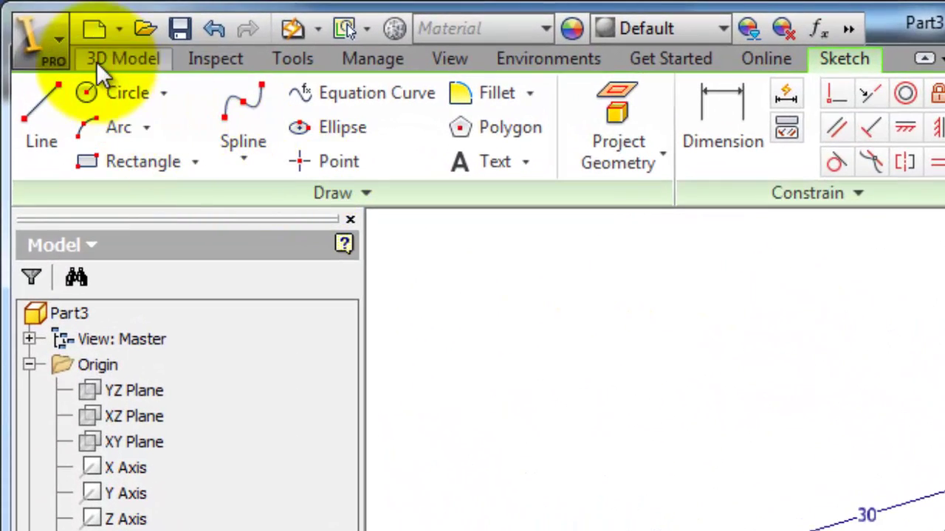
- Start a Revolve feature from the 3D Model tools
left_click(104, 60)
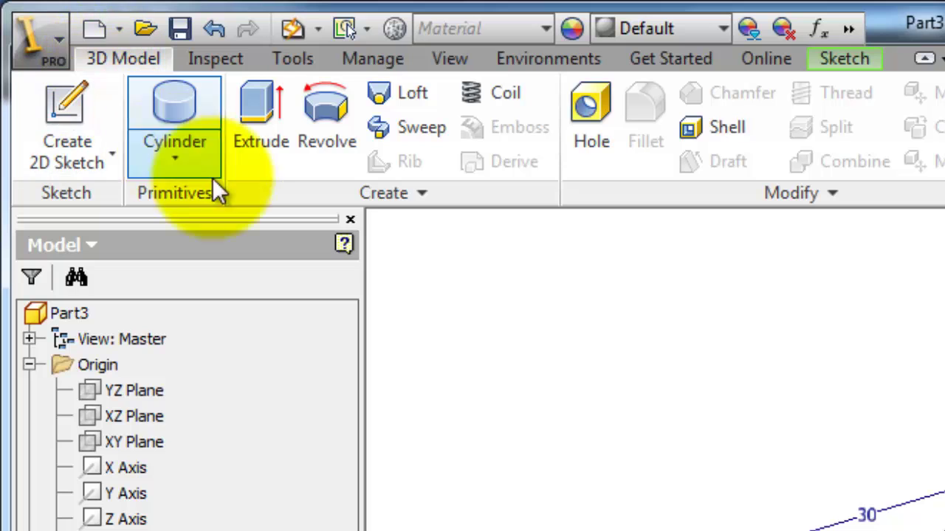
left_click(329, 108)
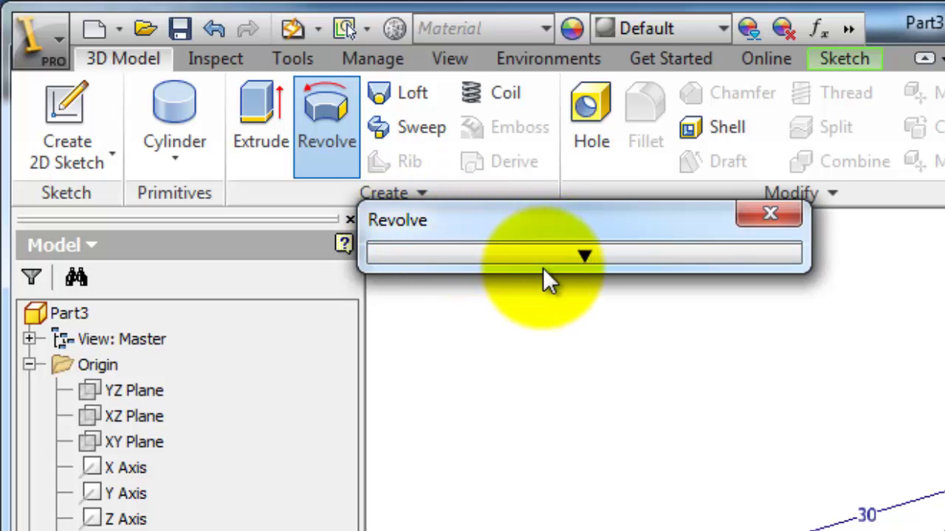
- Expand the Revolve dialog, preview the rectangle revolved about its right edge, then cancel
left_click(584, 256)
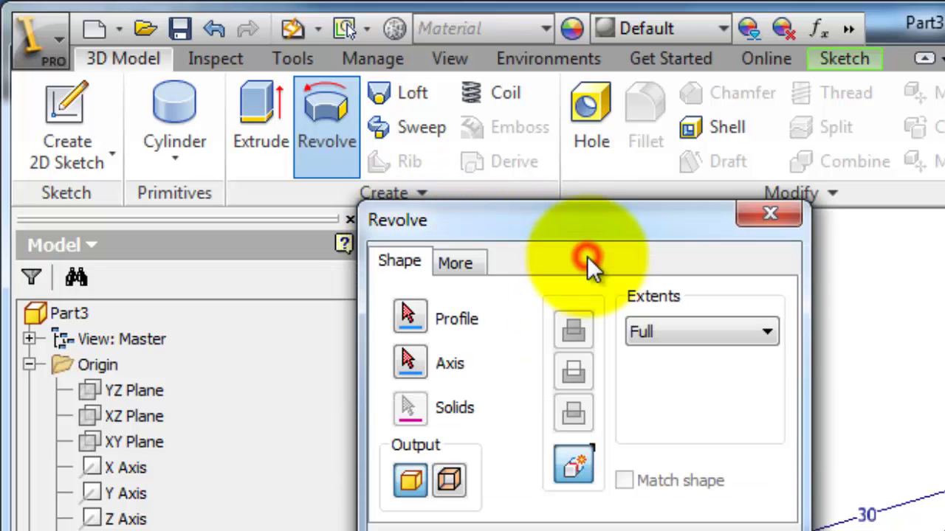
left_click_drag(594, 219, 545, 133)
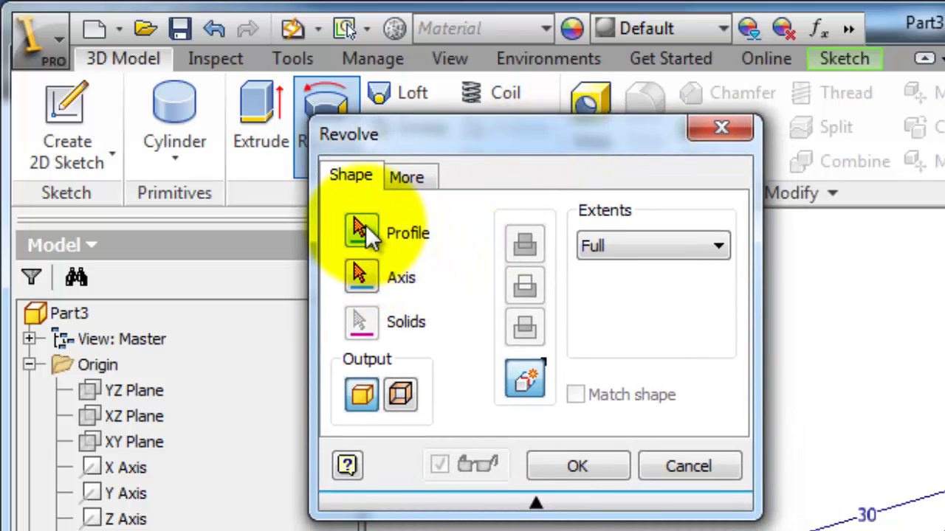
left_click(363, 276)
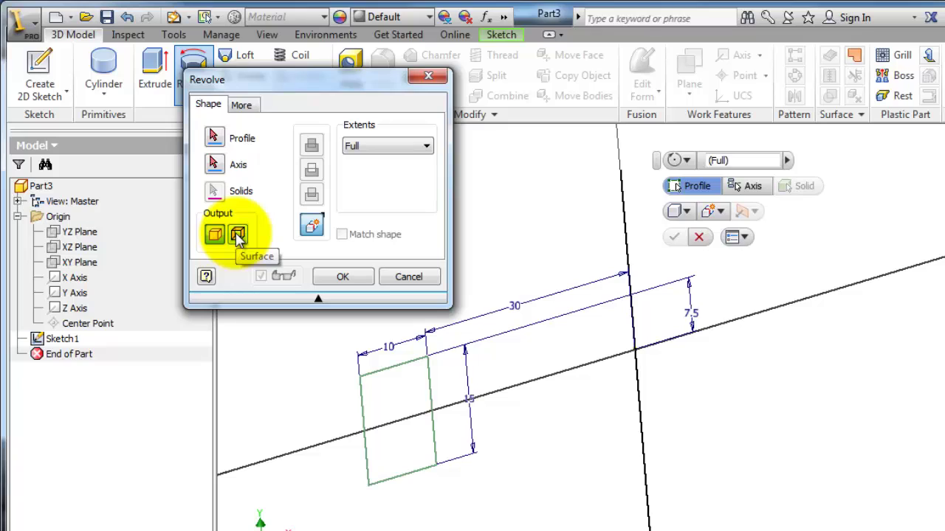
left_click(234, 232)
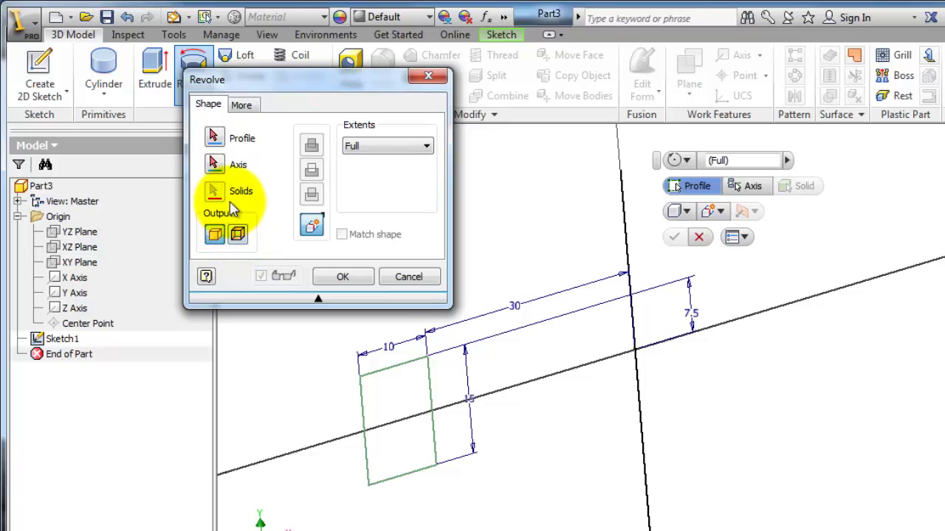
left_click(217, 138)
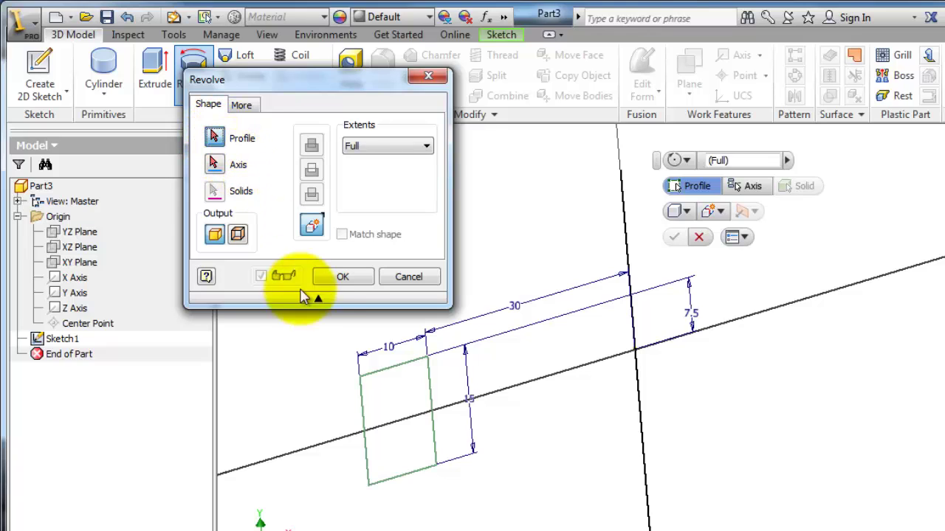
left_click(400, 385)
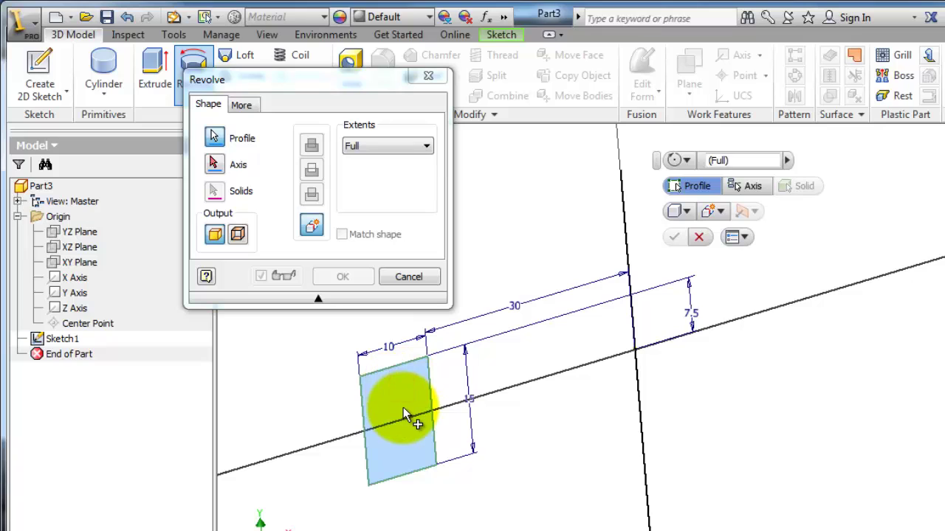
left_click(221, 171)
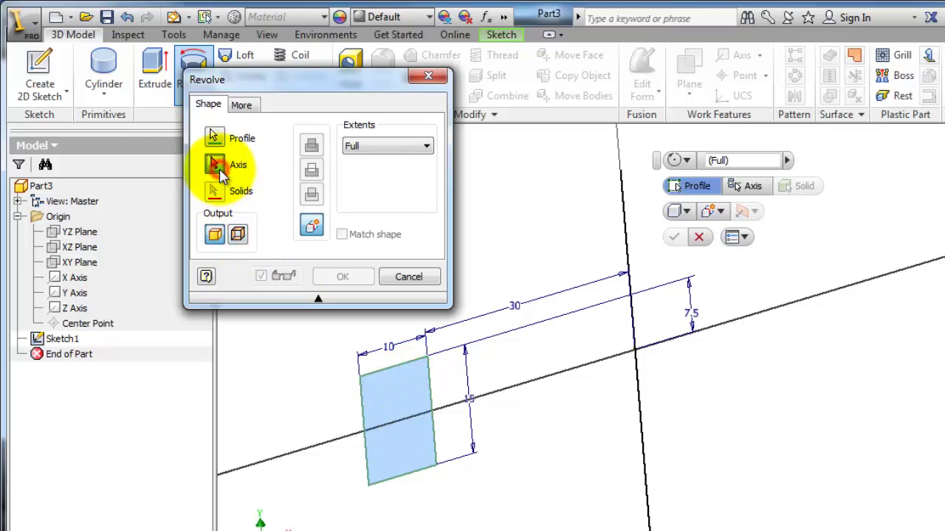
left_click(432, 381)
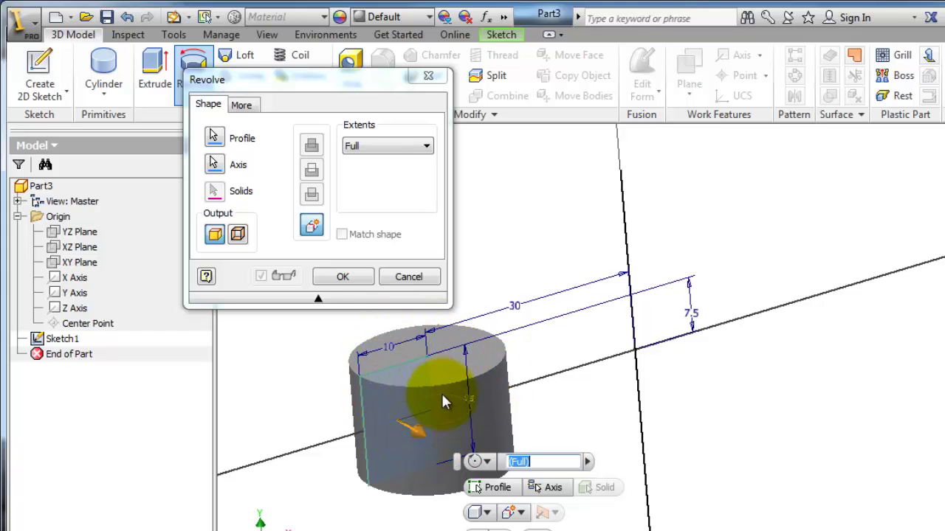
left_click(219, 164)
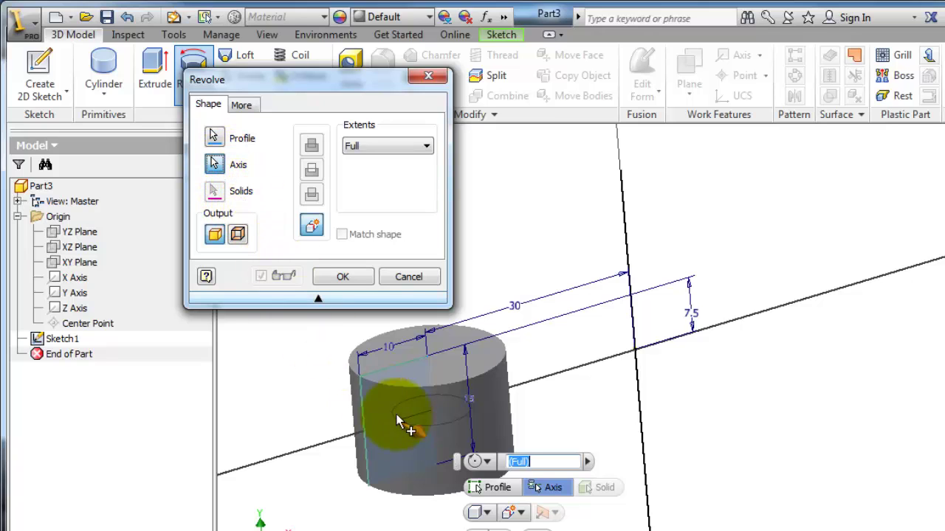
key("Escape")
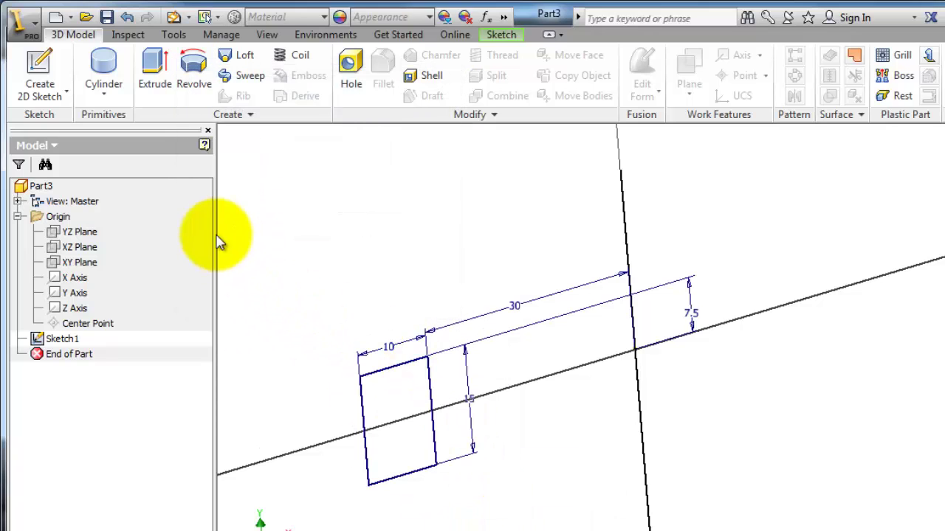
- Retry the revolve using the rectangle's bottom edge as axis, then cancel the preview
left_click(194, 73)
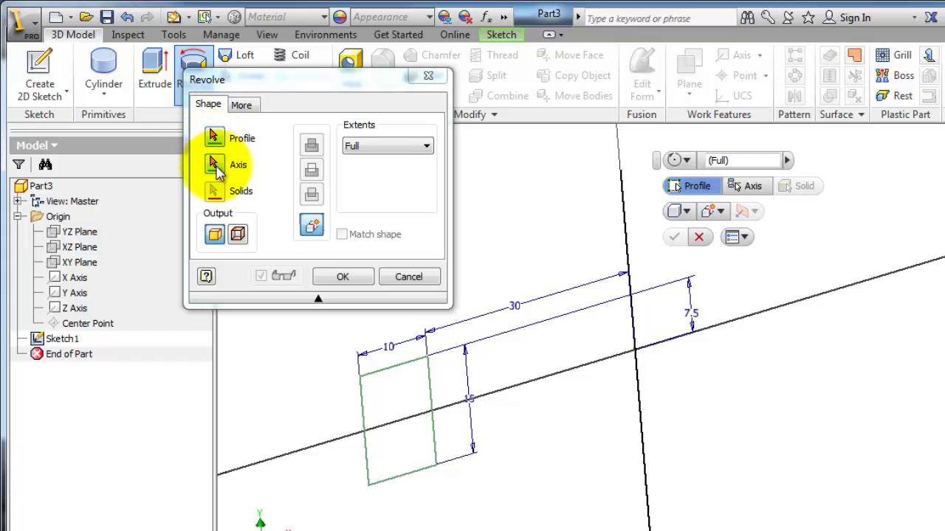
left_click(417, 393)
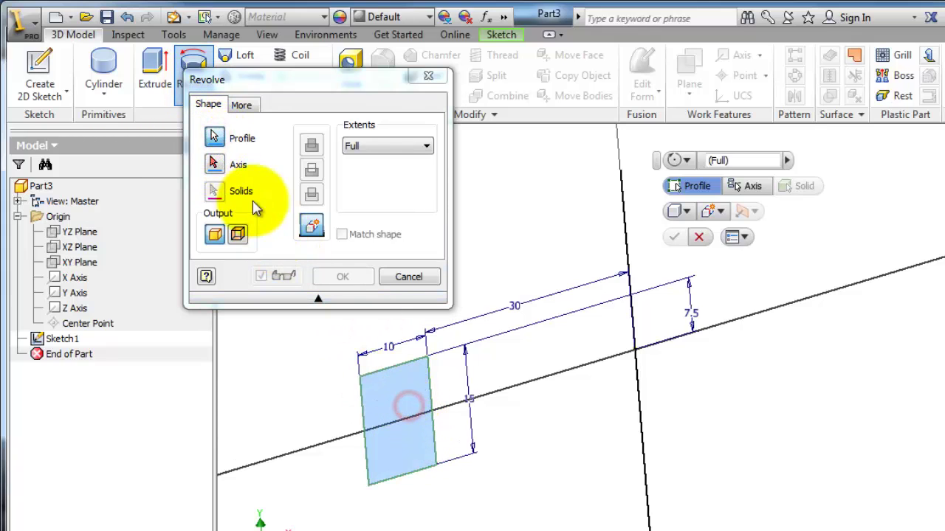
left_click(216, 165)
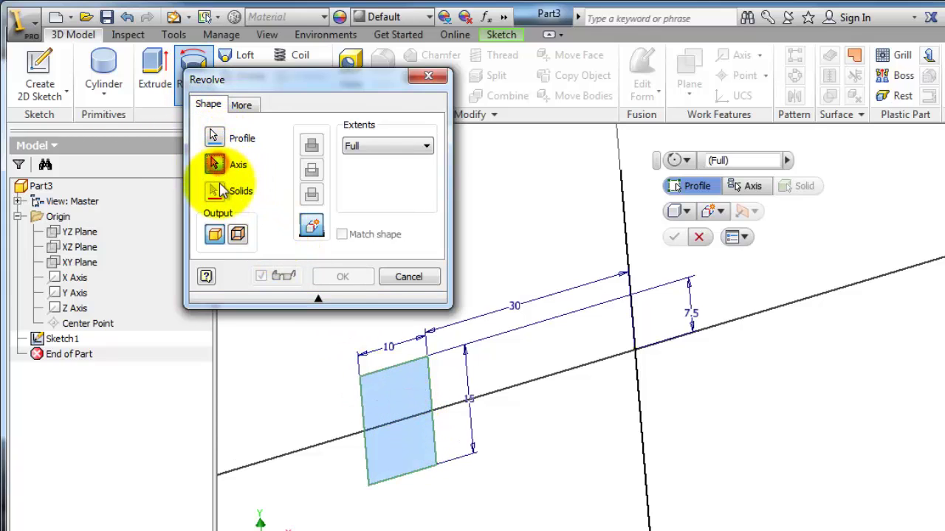
left_click(410, 480)
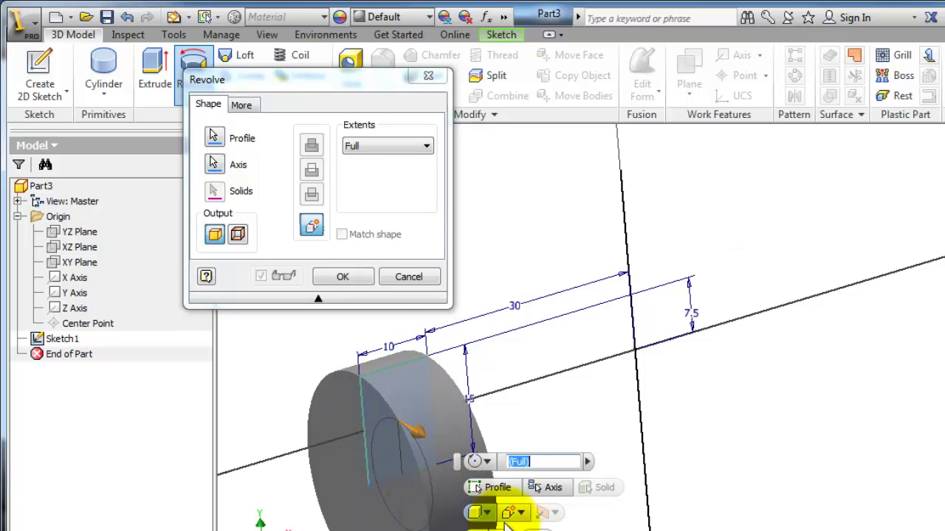
key("Escape")
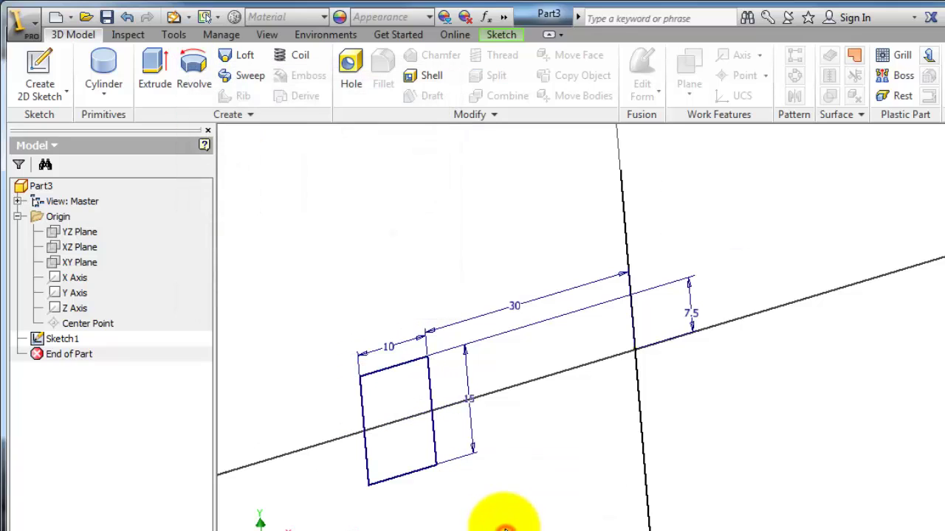
- Revolve the rectangle profile about the vertical line, previewing a full-turn ring
left_click(196, 76)
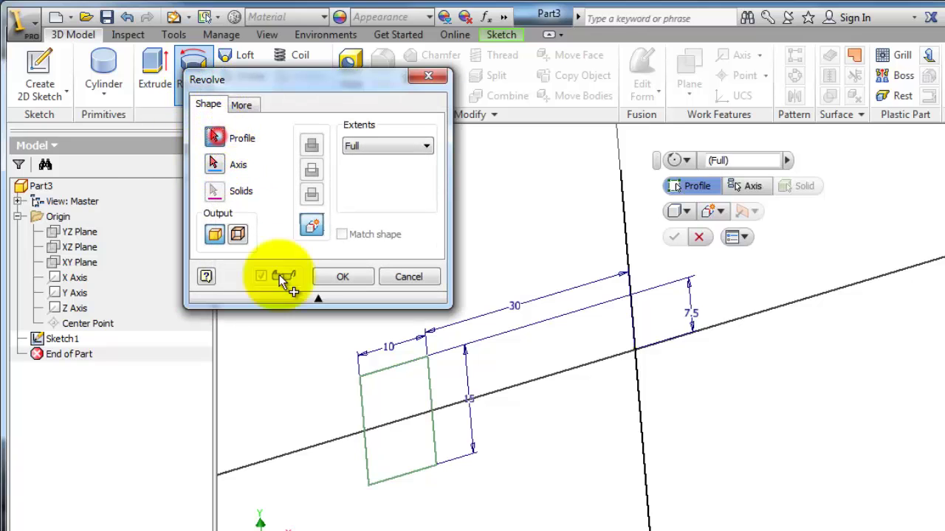
left_click(386, 386)
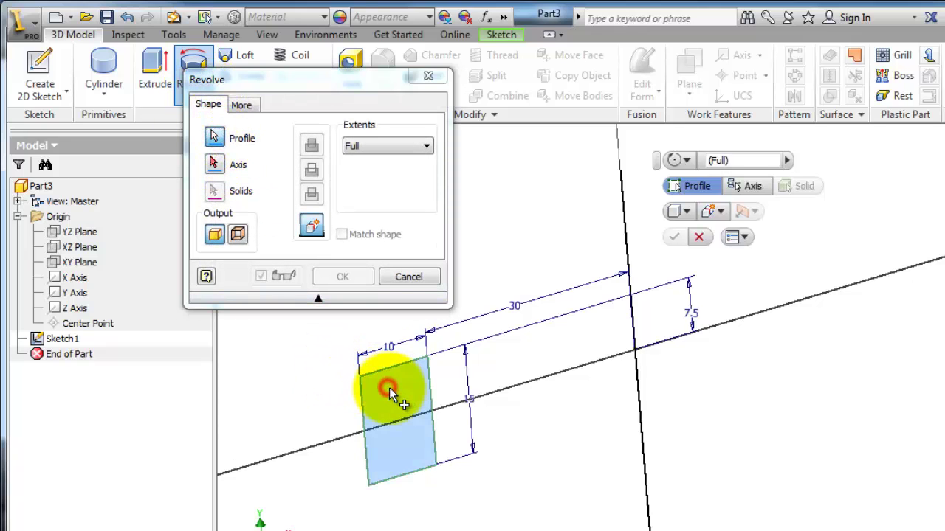
left_click(214, 165)
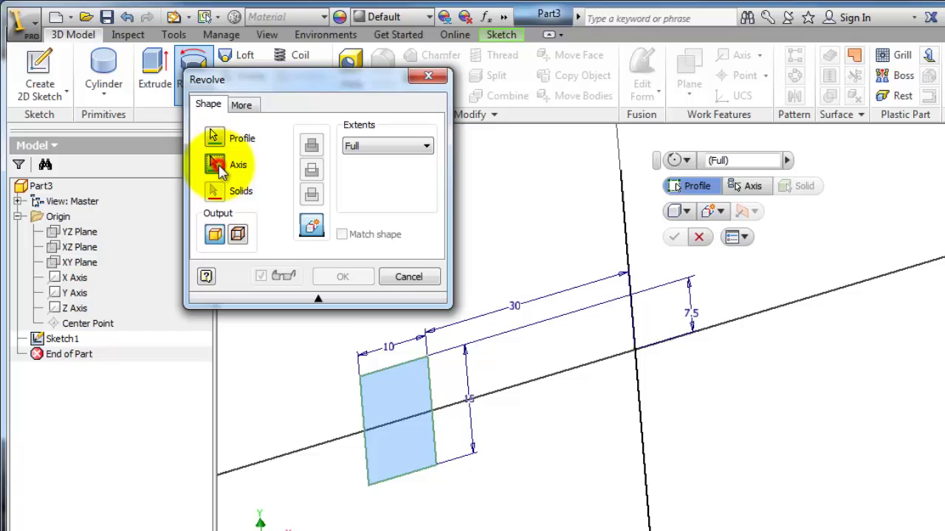
left_click(627, 230)
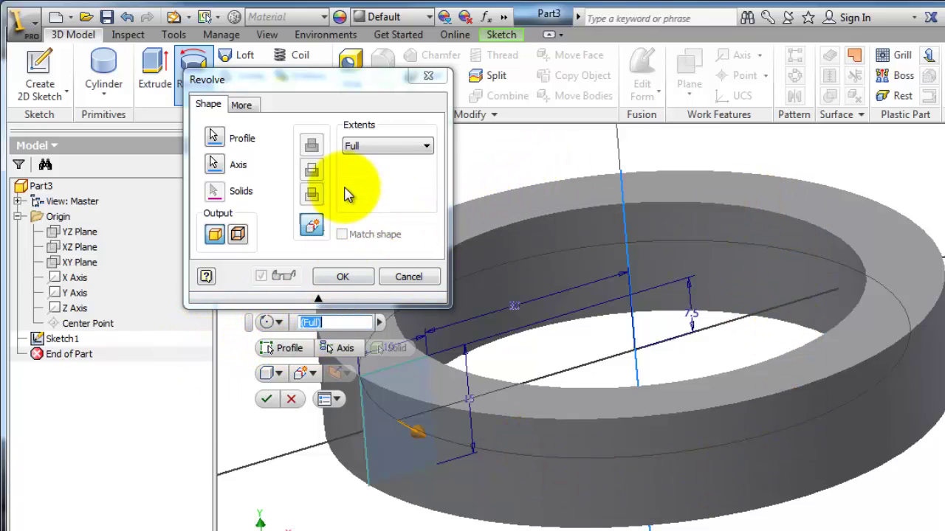
- Switch the revolve extent to Angle and set the angle to 270
left_click(372, 147)
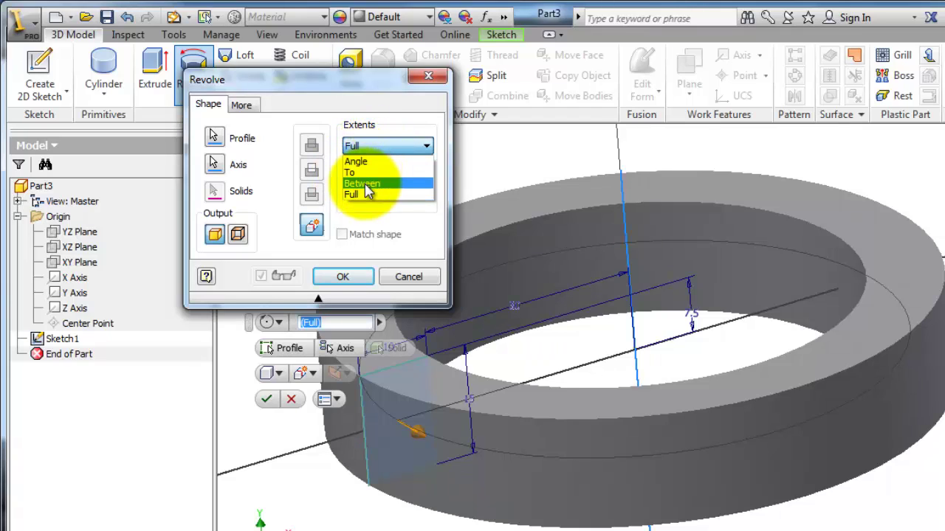
left_click(367, 163)
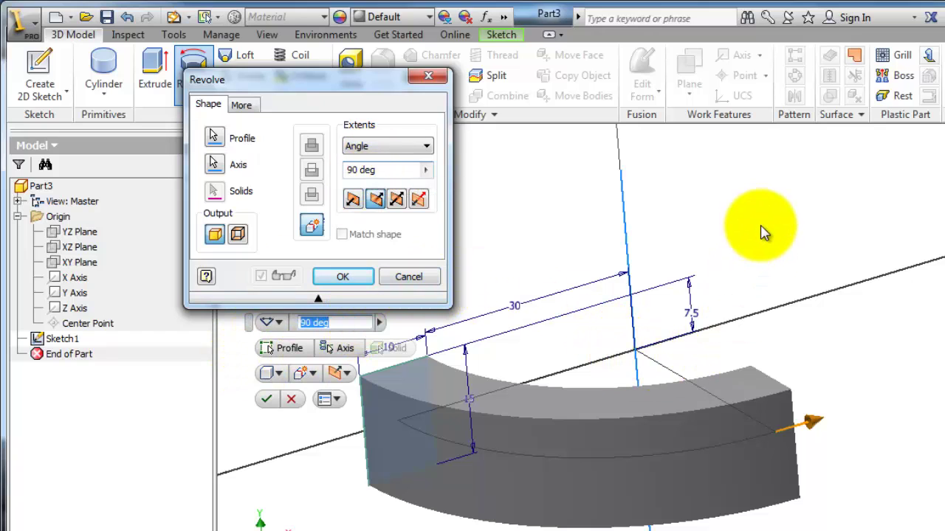
scroll(764, 251, "down", 5)
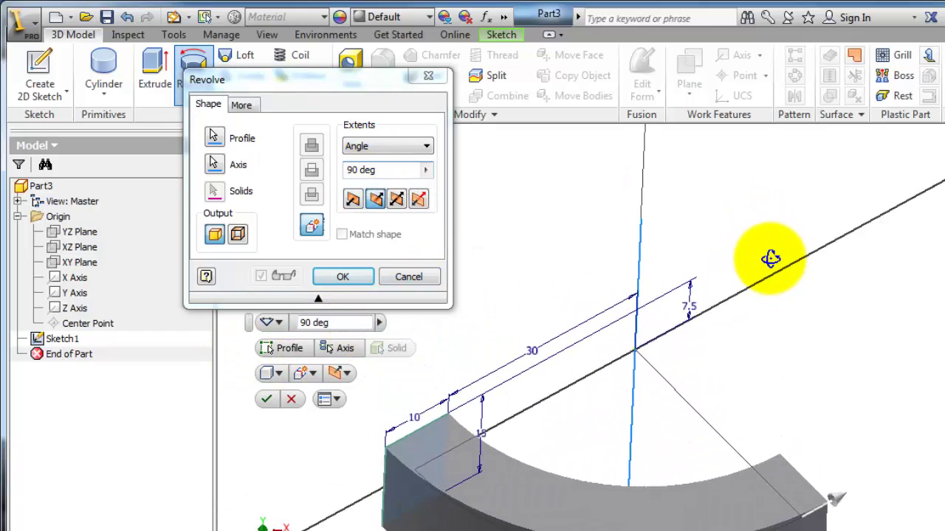
scroll(701, 384, "up", 5)
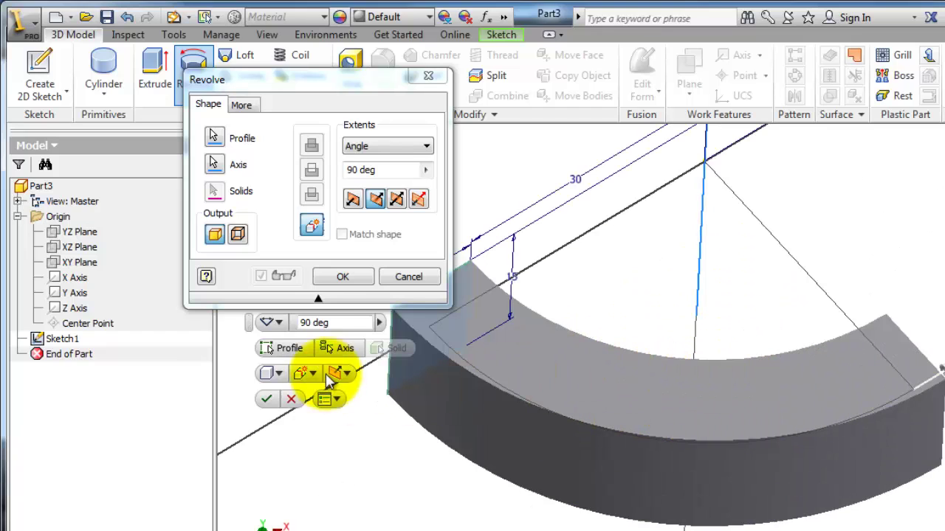
left_click_drag(331, 322, 293, 324)
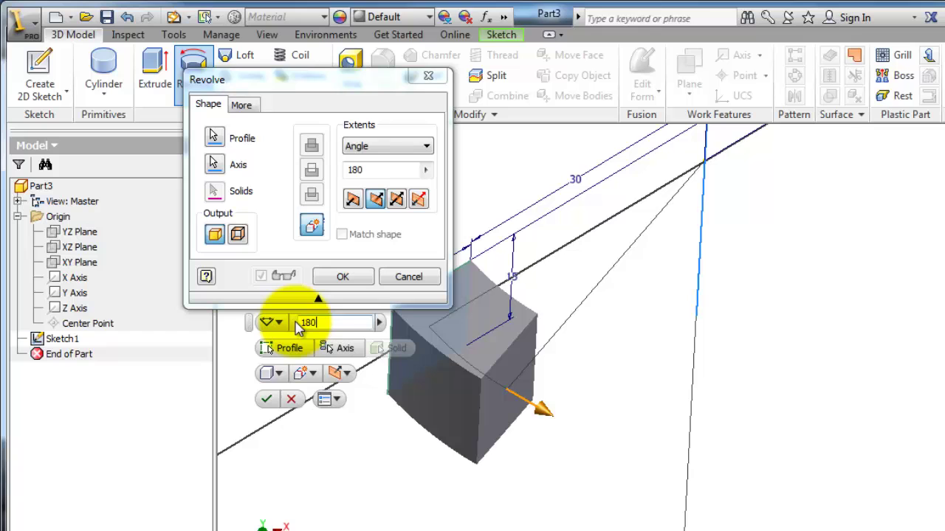
scroll(730, 340, "down", 3)
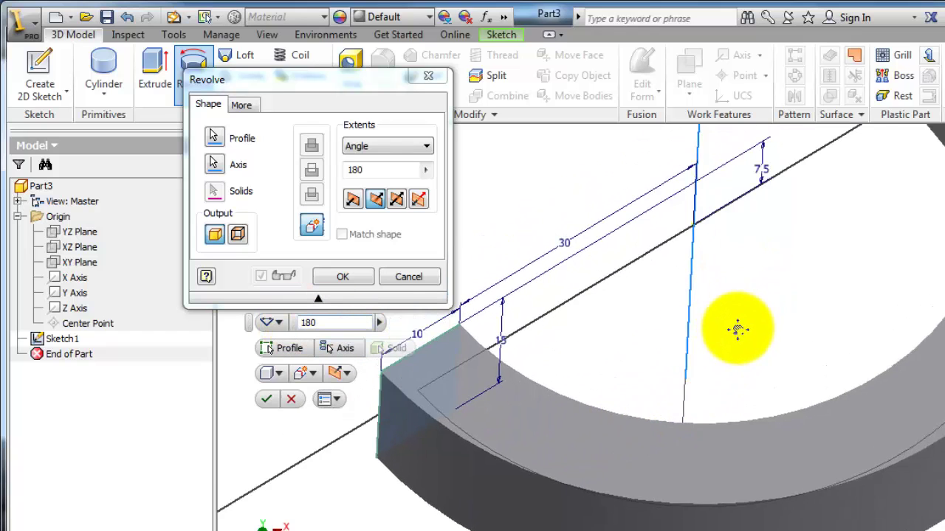
scroll(734, 336, "down", 3)
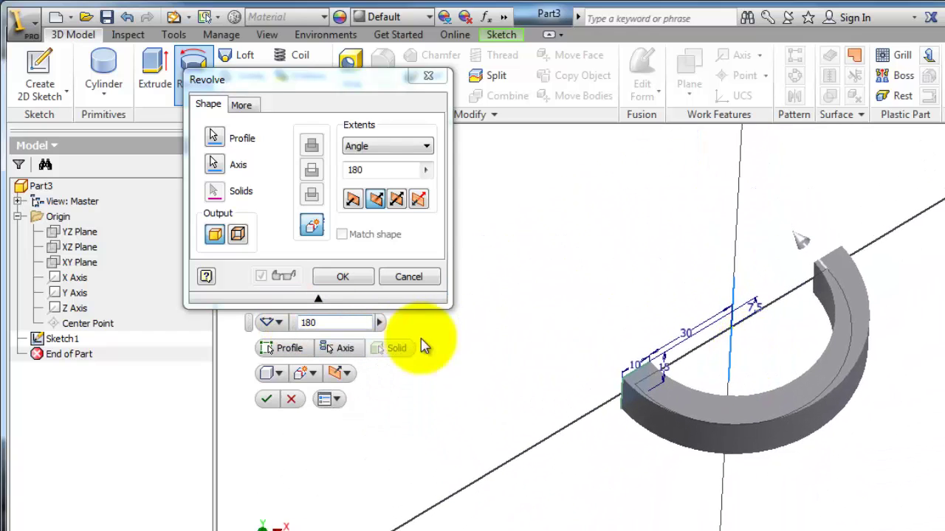
left_click(341, 323)
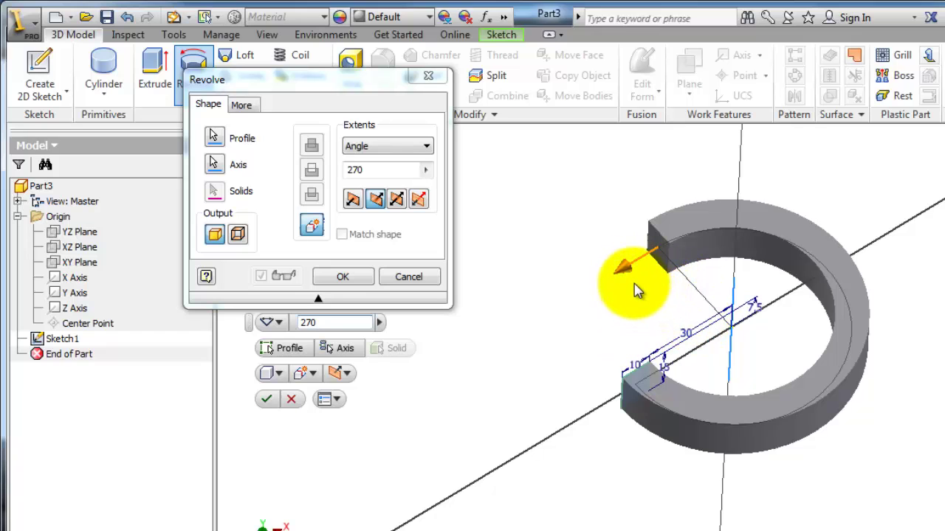
middle_click_drag(622, 270, 612, 264)
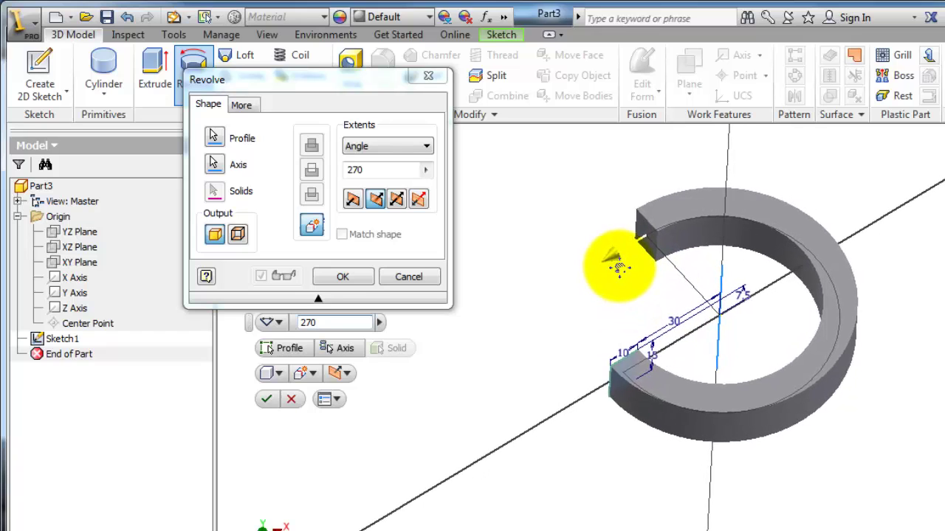
left_click(238, 235)
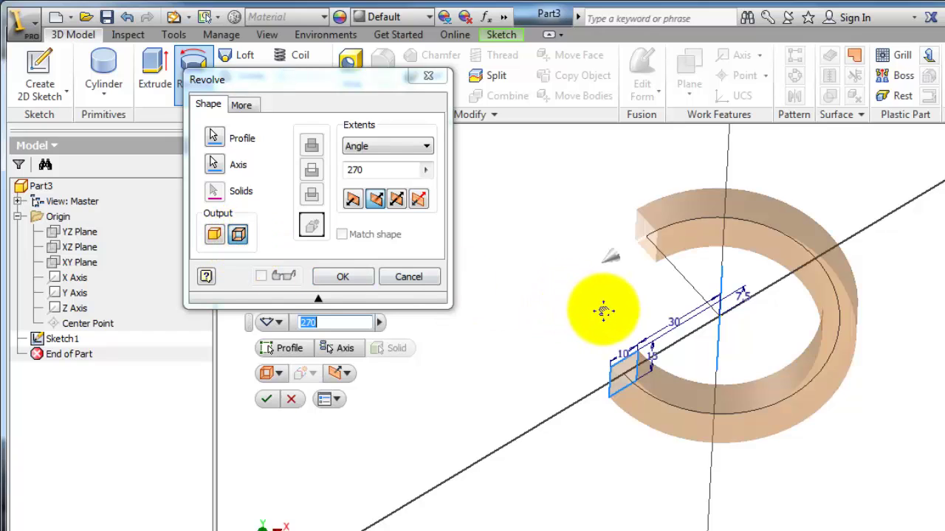
middle_click_drag(603, 310, 647, 327)
mouse_move(907, 386)
middle_mouse_down()
mouse_move(938, 386)
mouse_move(895, 384)
middle_mouse_up()
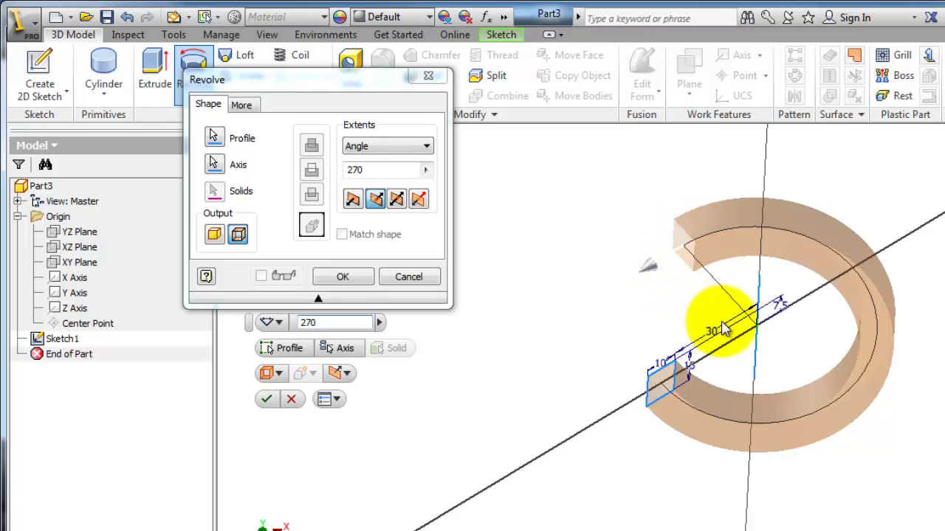
middle_click_drag(736, 328, 770, 289, "shift")
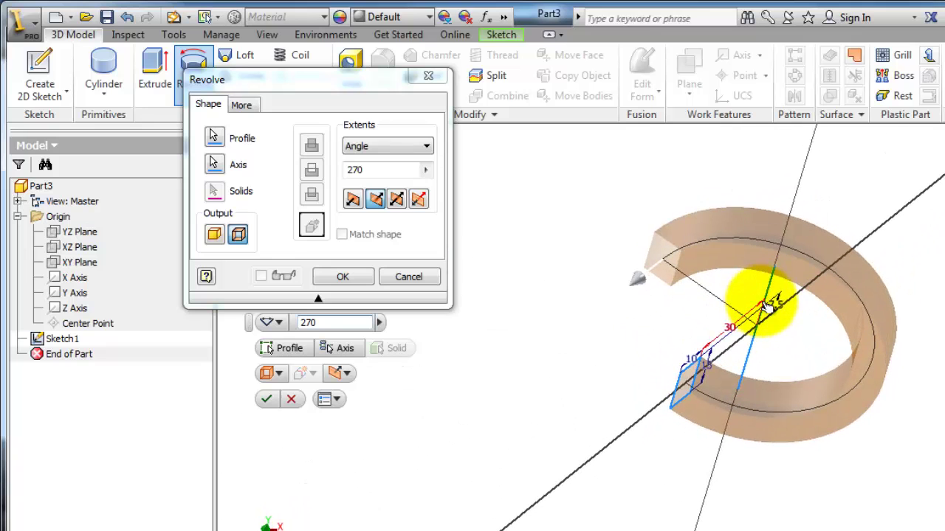
left_click(214, 236)
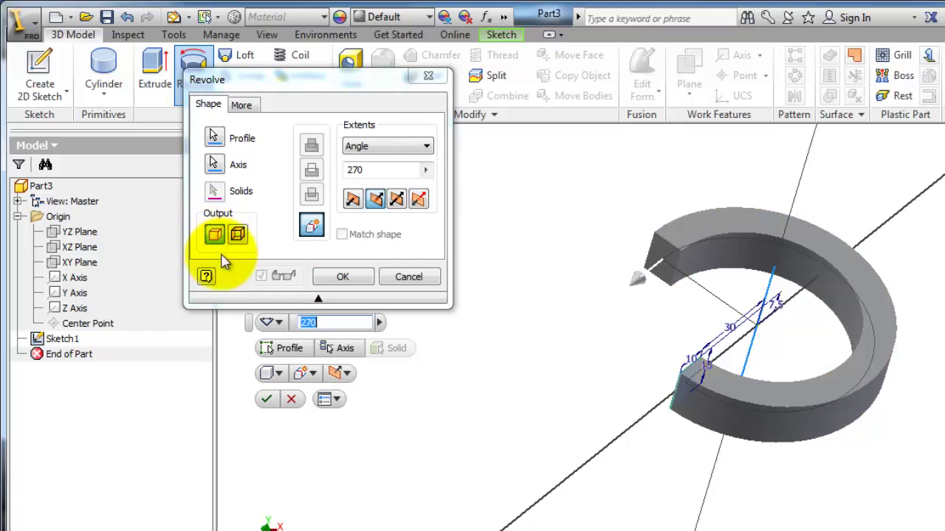
- Try Asymmetric, Symmetric and Direction 2, settling on Direction 1 to move the gap
left_click(419, 201)
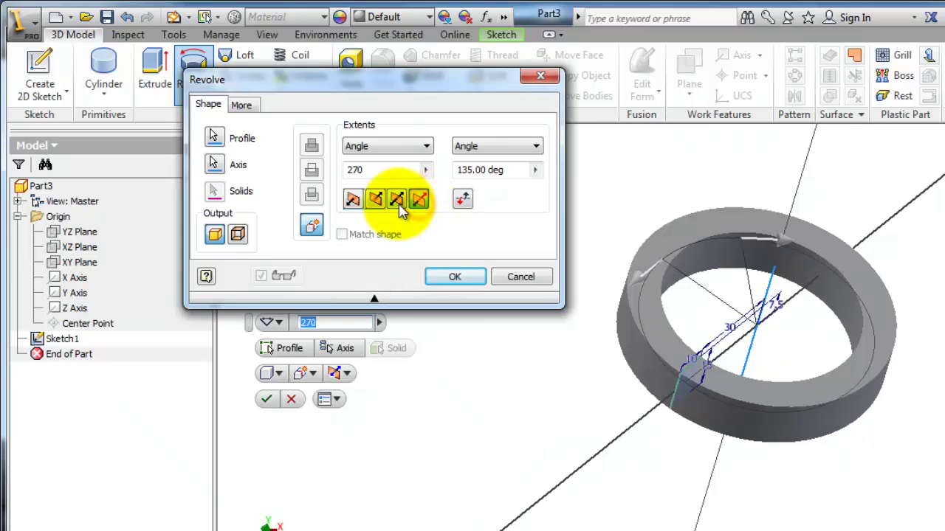
left_click(397, 203)
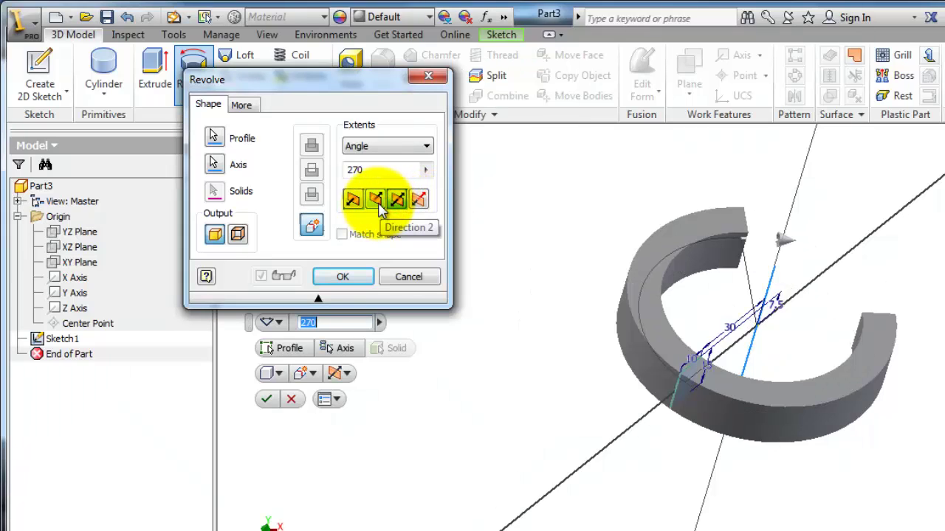
left_click(376, 205)
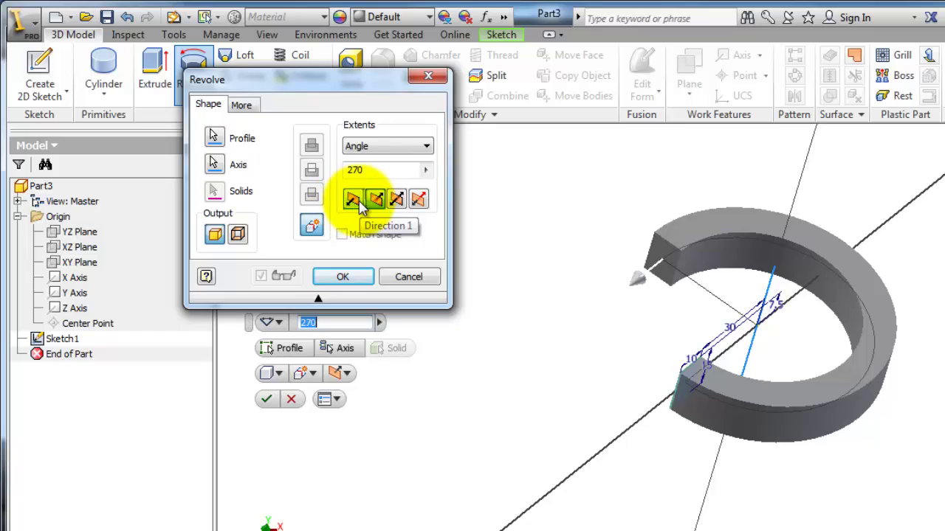
left_click(355, 201)
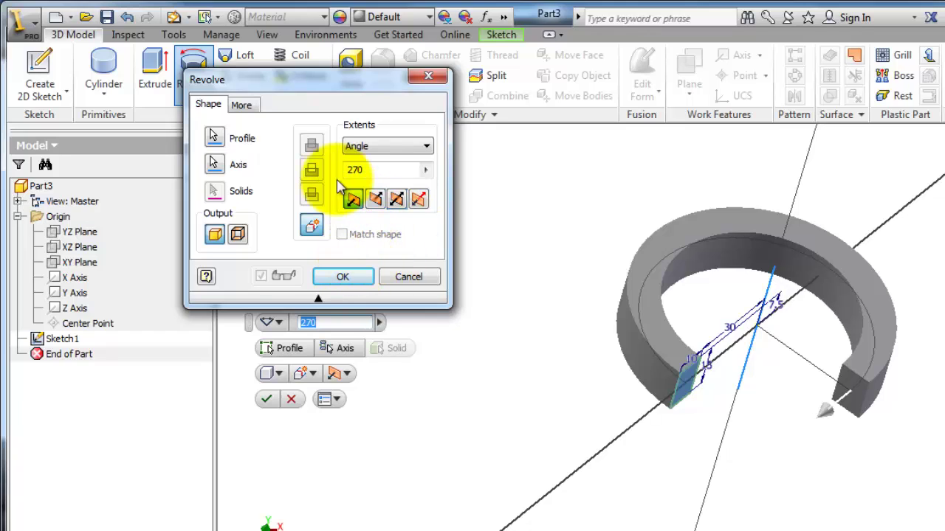
- Confirm the revolve to create Revolution1, then orbit to an angled view of the open ring
left_click(355, 285)
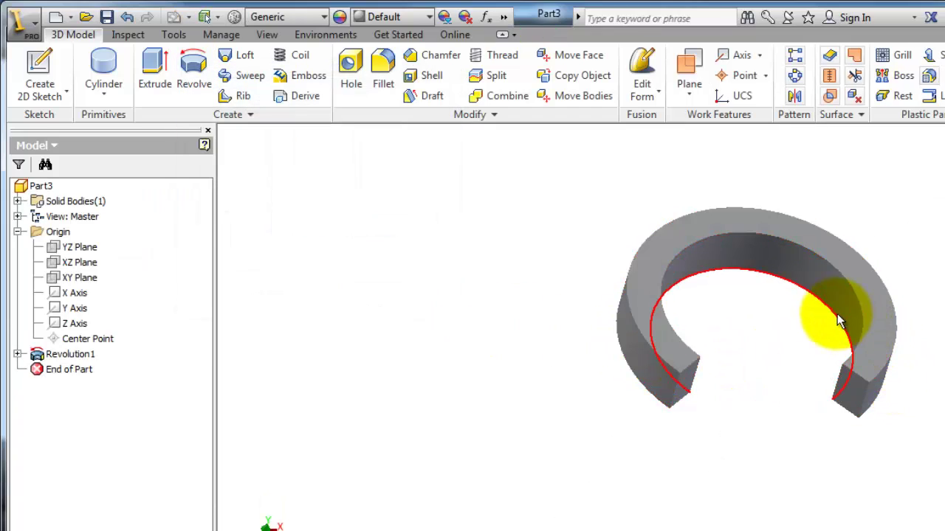
middle_click_drag(889, 330, 822, 231, "shift")
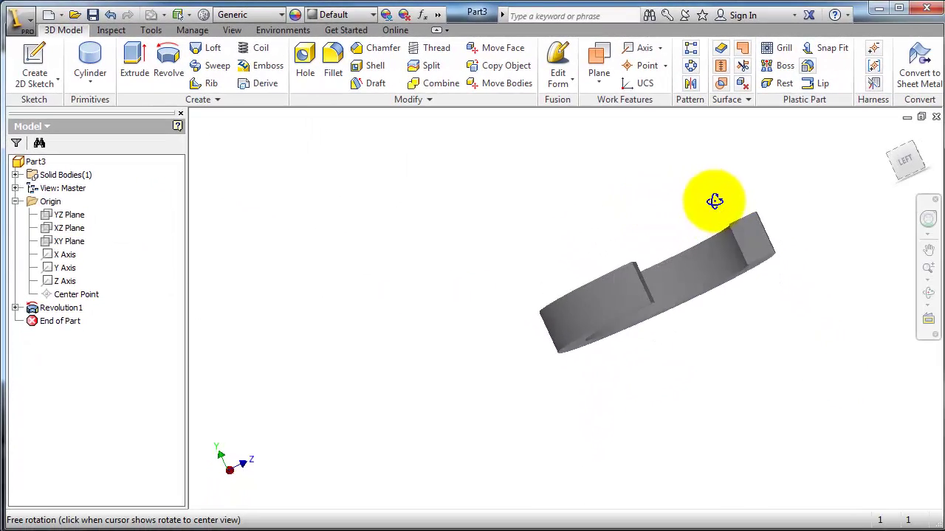
middle_click_drag(714, 201, 699, 290, "shift")
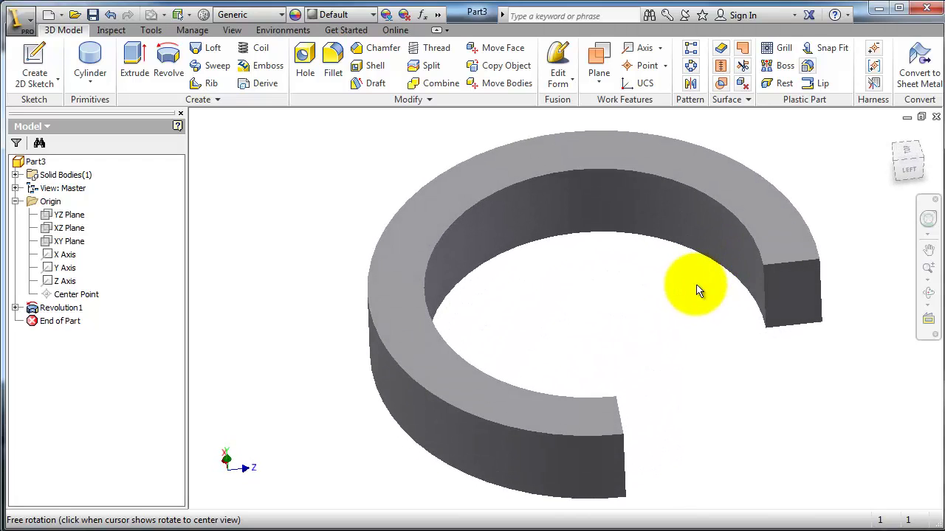